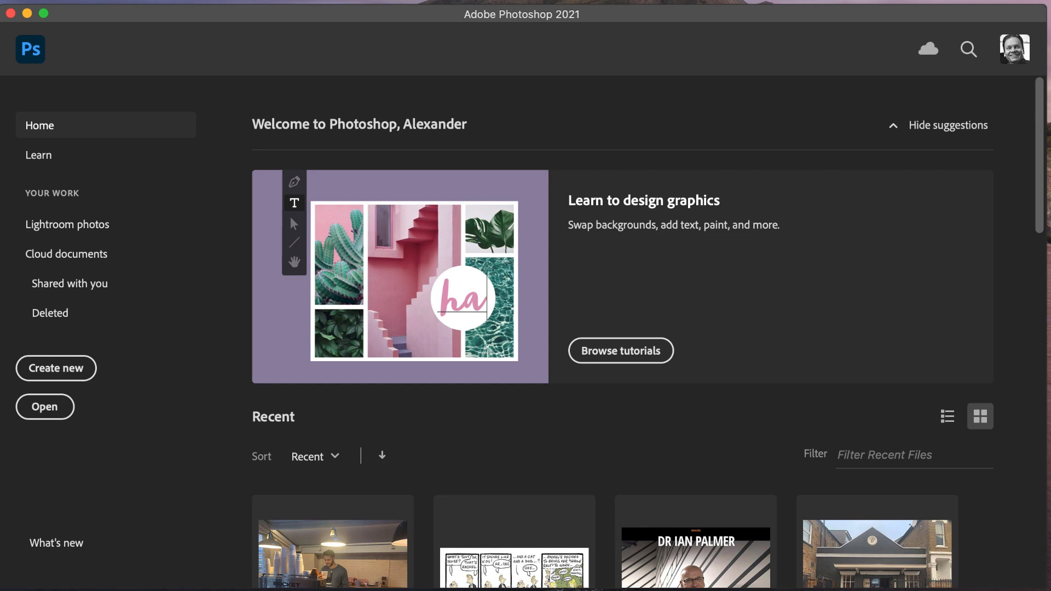
# - Open the scanned comic strip IMG_20231130_0001.jpg from the Desktop folder
pyautogui.click(0, 0)
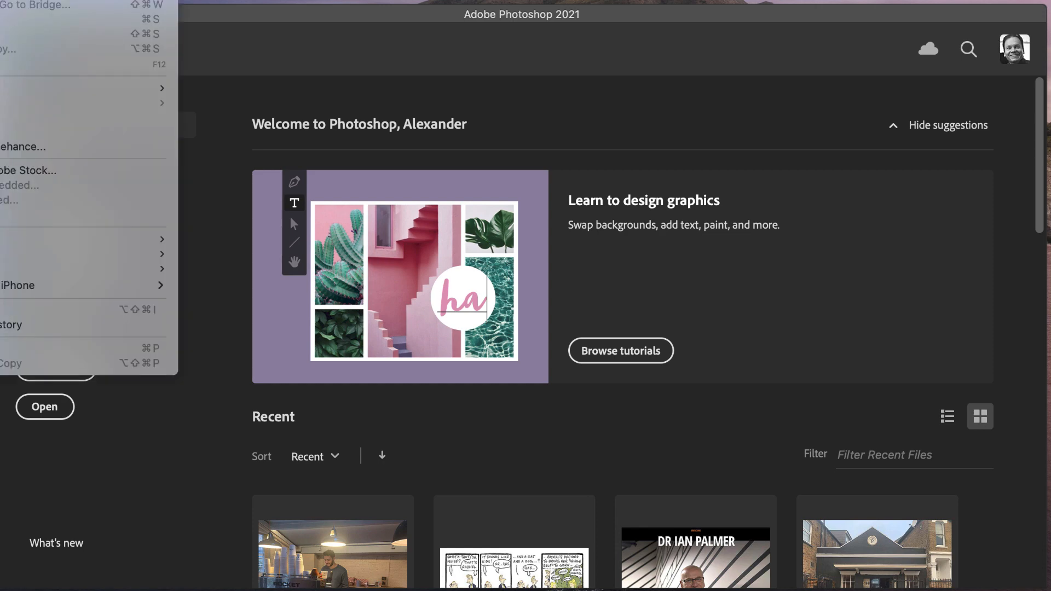
pyautogui.press('super+o')
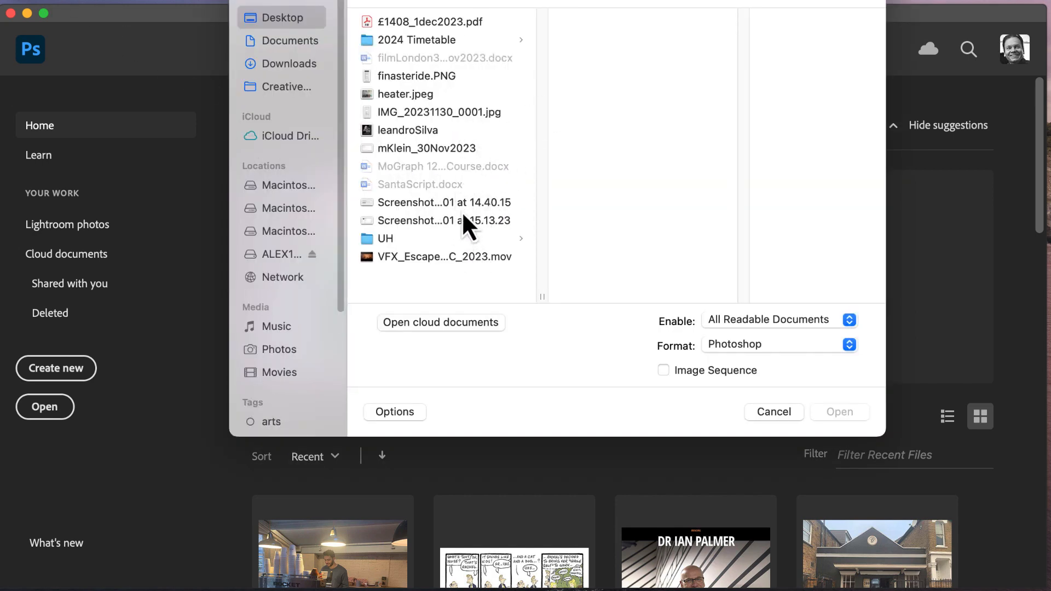
pyautogui.click(449, 113)
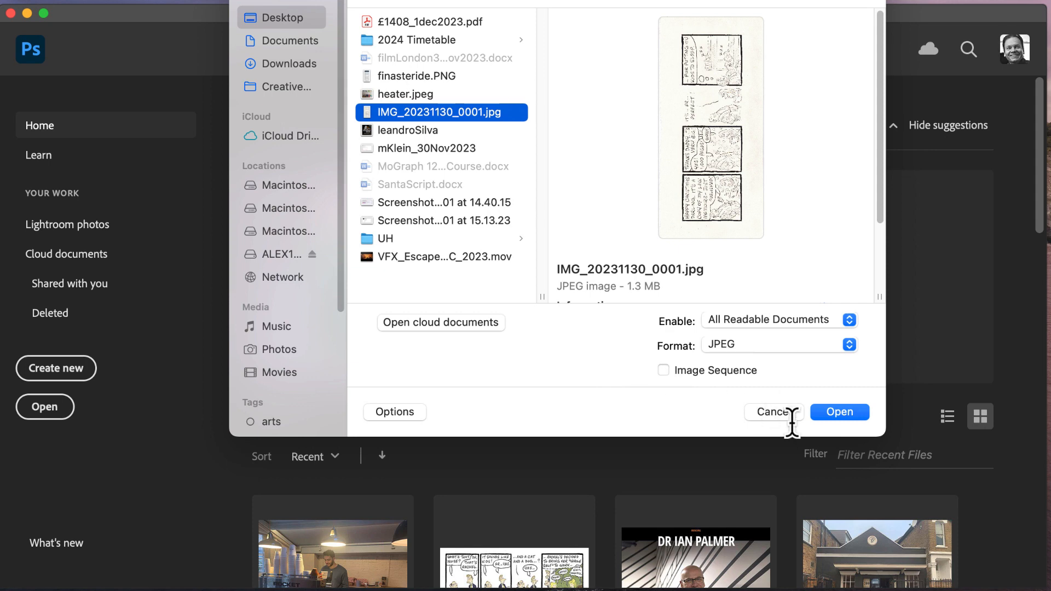
pyautogui.click(838, 412)
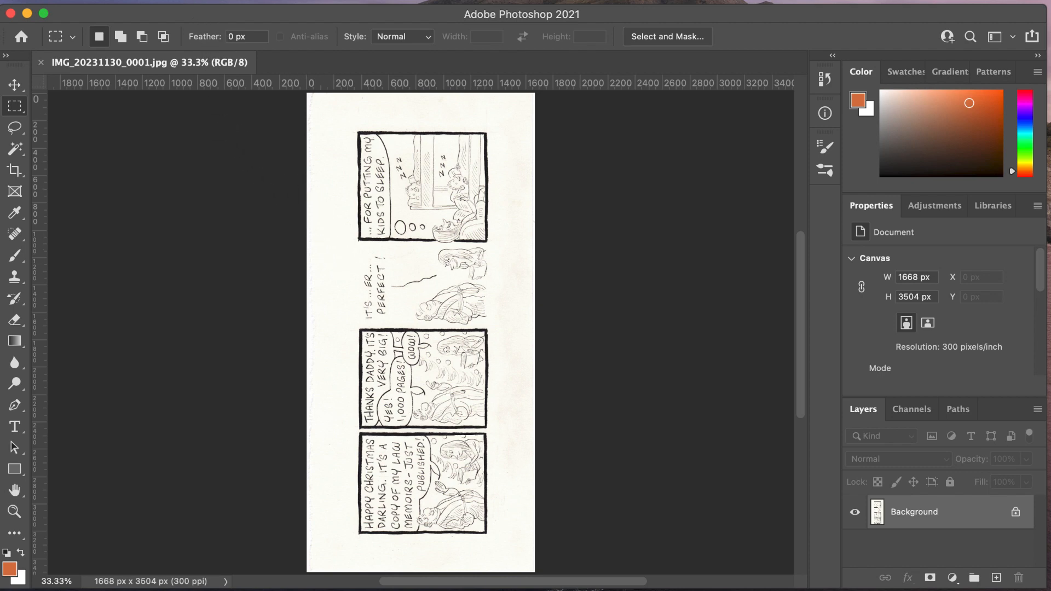
# - Rotate the whole canvas 90° clockwise so the comic strip reads horizontally
pyautogui.click(17, 0)
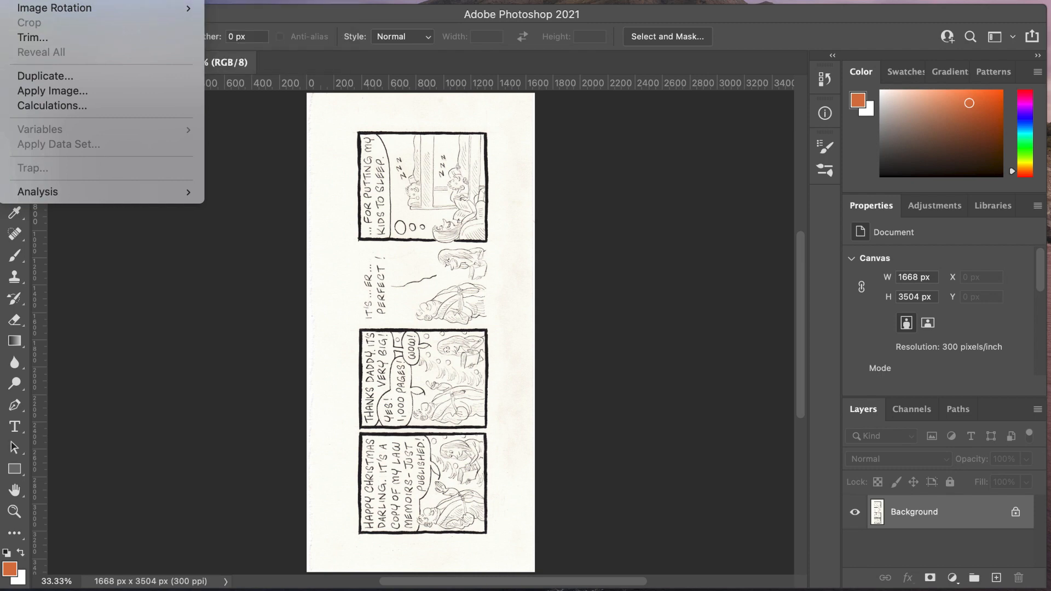
pyautogui.moveTo(81, 8)
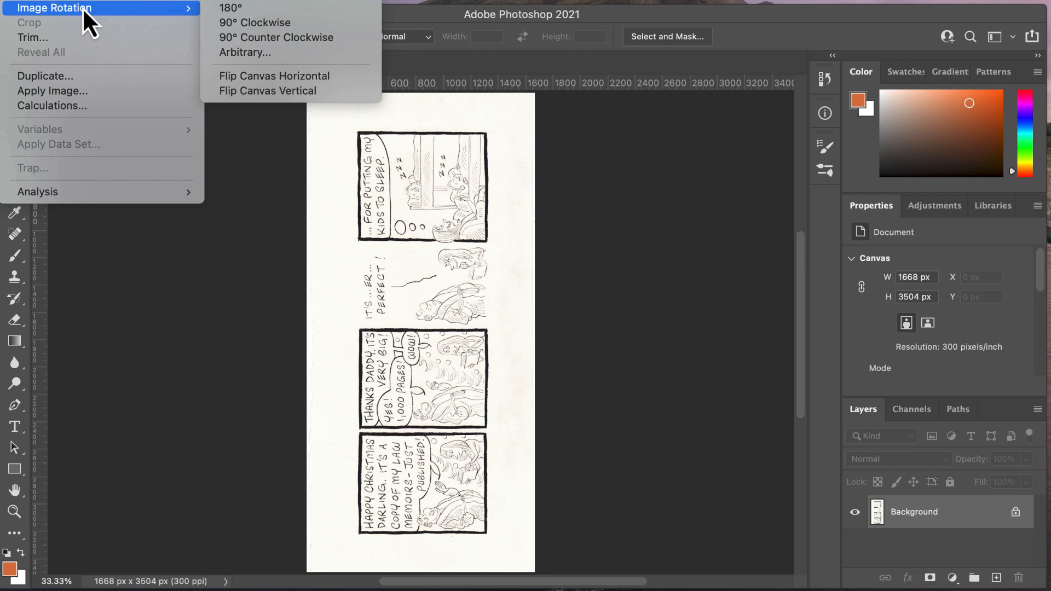
pyautogui.click(242, 25)
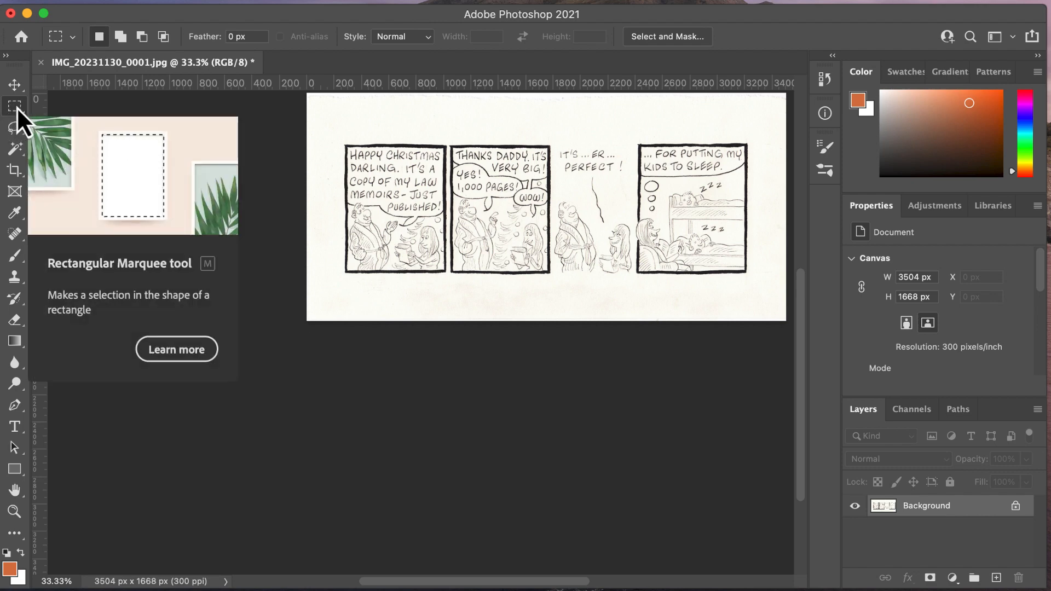
# - Crop the image to a rectangle of about 3179 × 1196 px around the four comic panels, leaving a narrow margin
pyautogui.moveTo(329, 129); pyautogui.dragTo(765, 292)
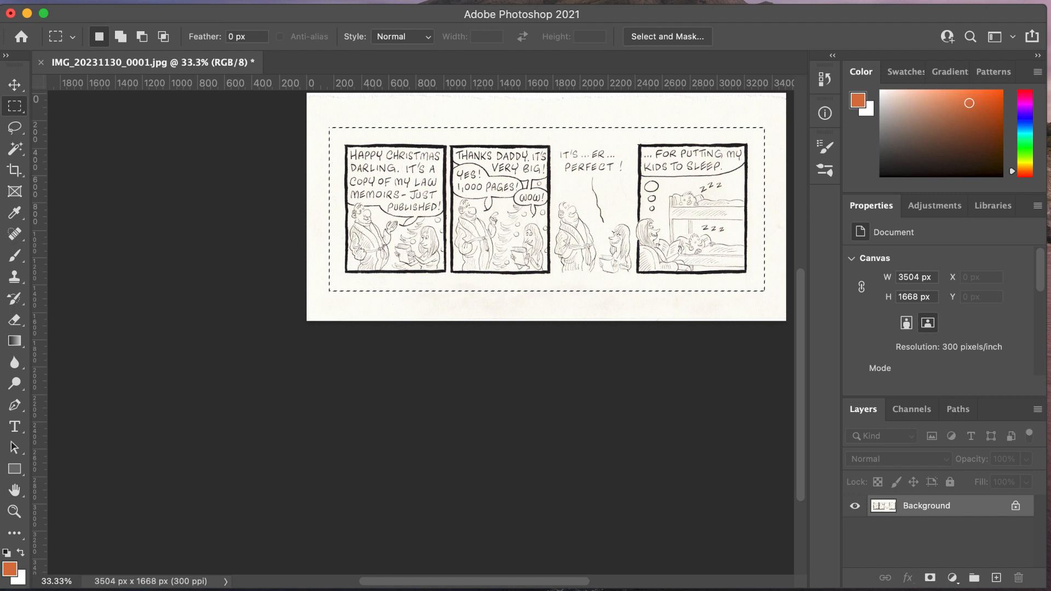
pyautogui.click(17, 0)
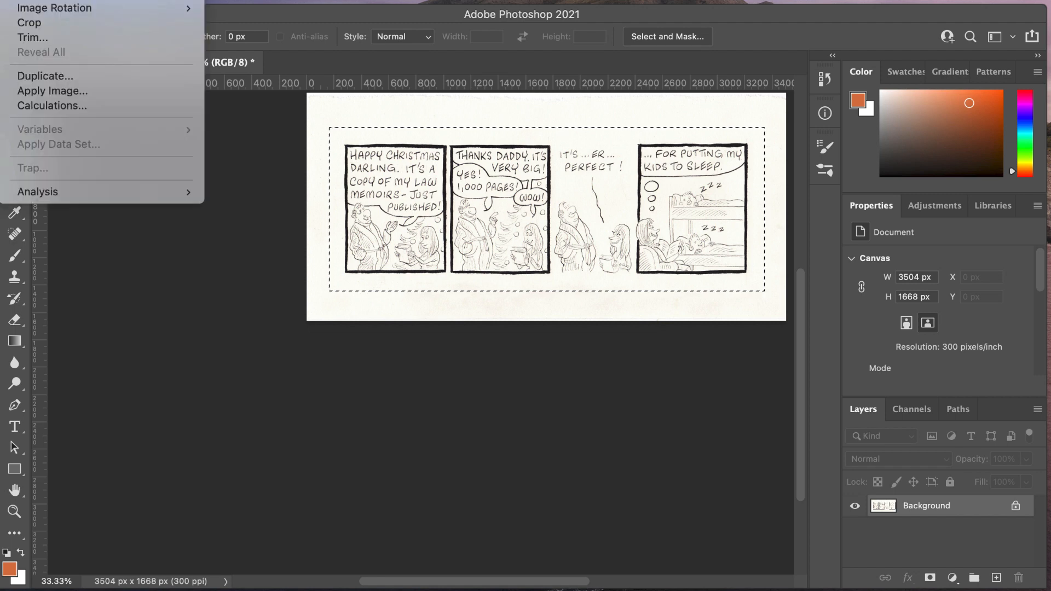
pyautogui.click(58, 25)
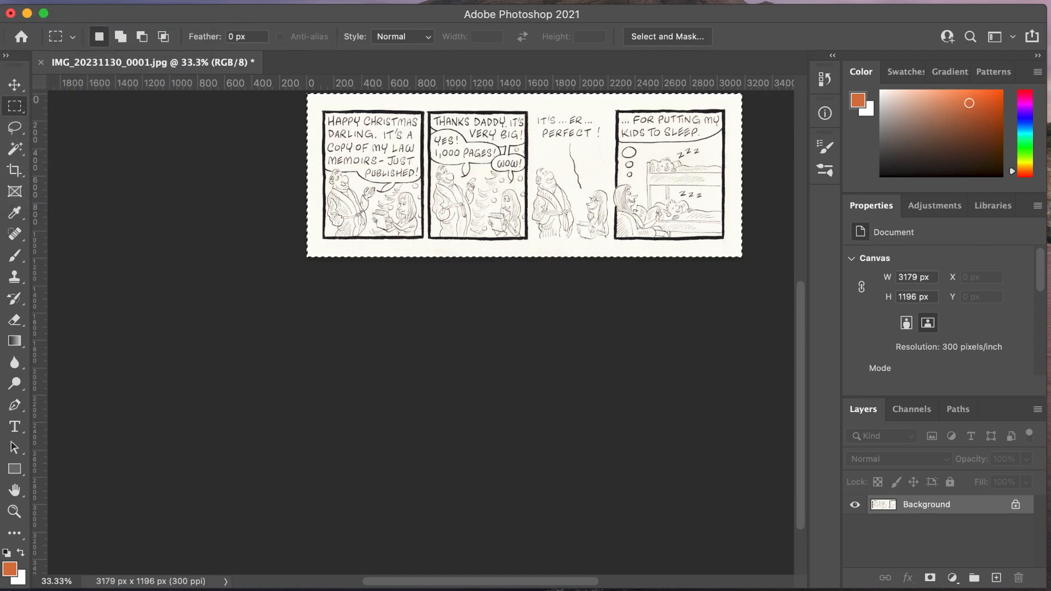
pyautogui.click(263, 0)
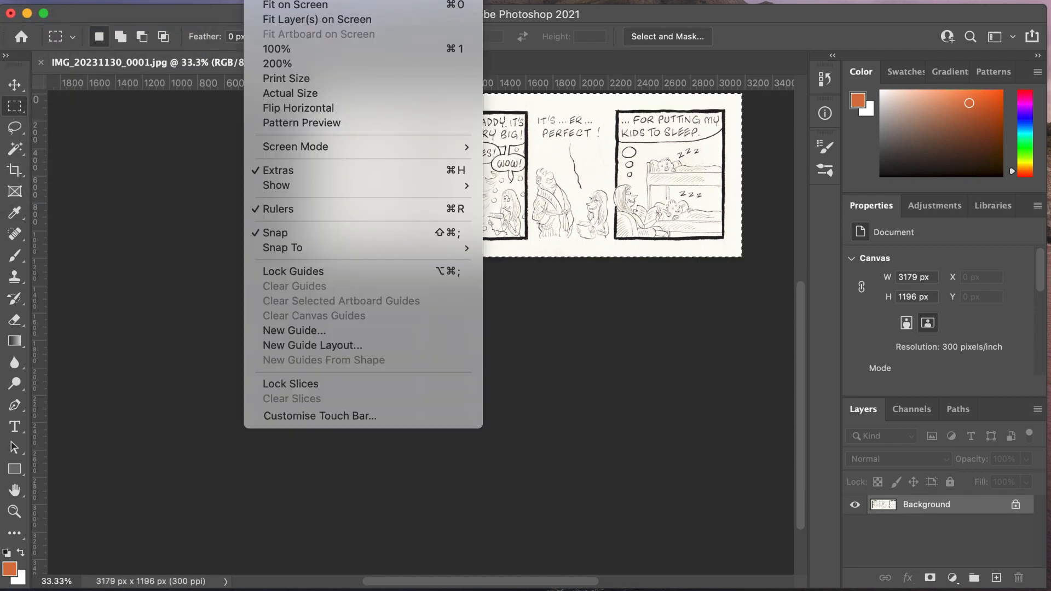
pyautogui.click(307, 8)
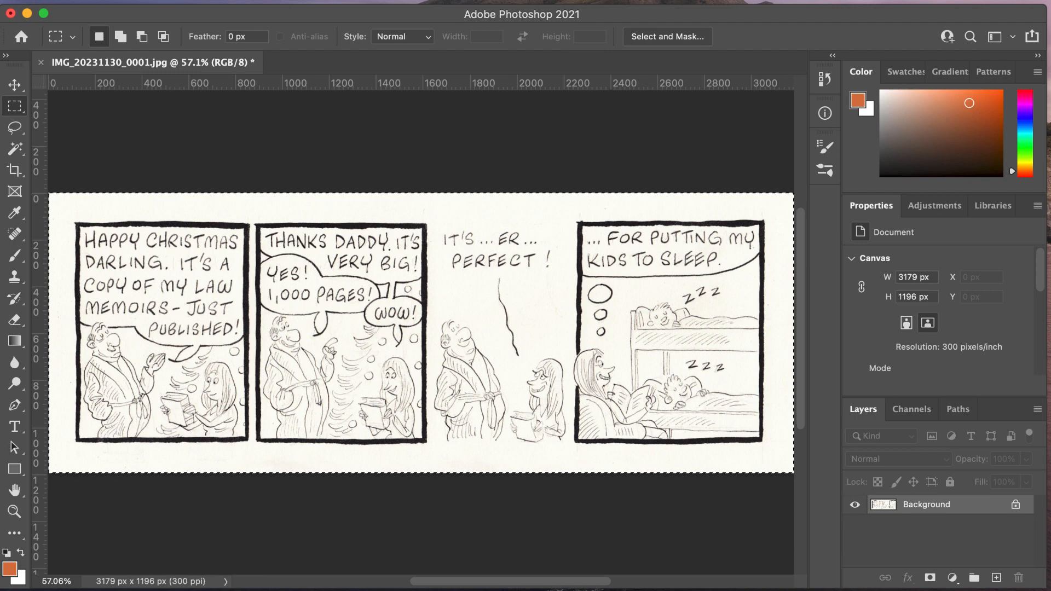
# - Try rotating the canvas by an arbitrary angle of 0.2° clockwise, and undo the rotation
pyautogui.click(19, 0)
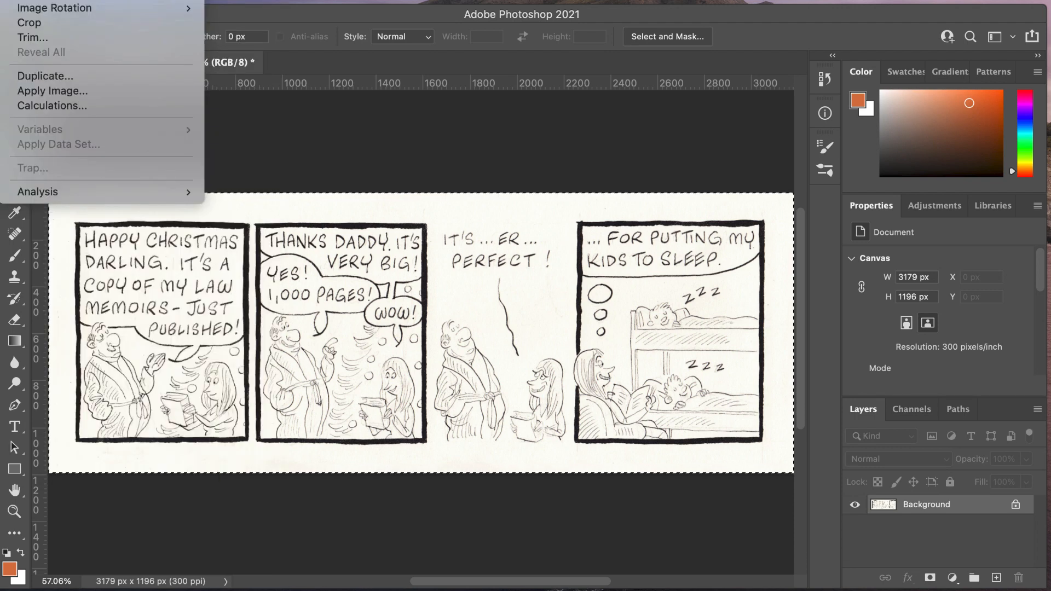
pyautogui.moveTo(51, 7)
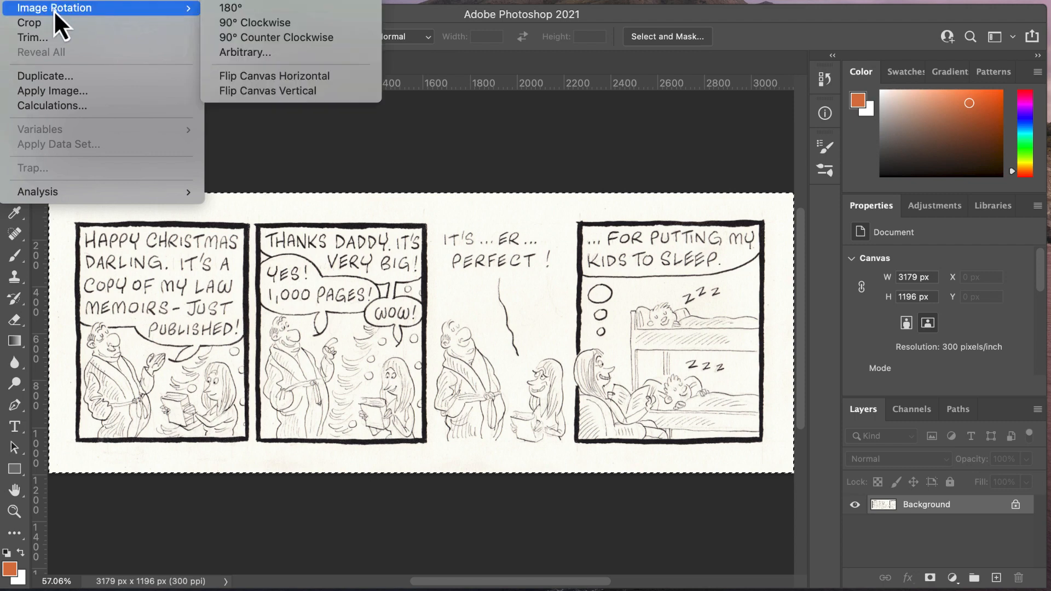
pyautogui.click(246, 53)
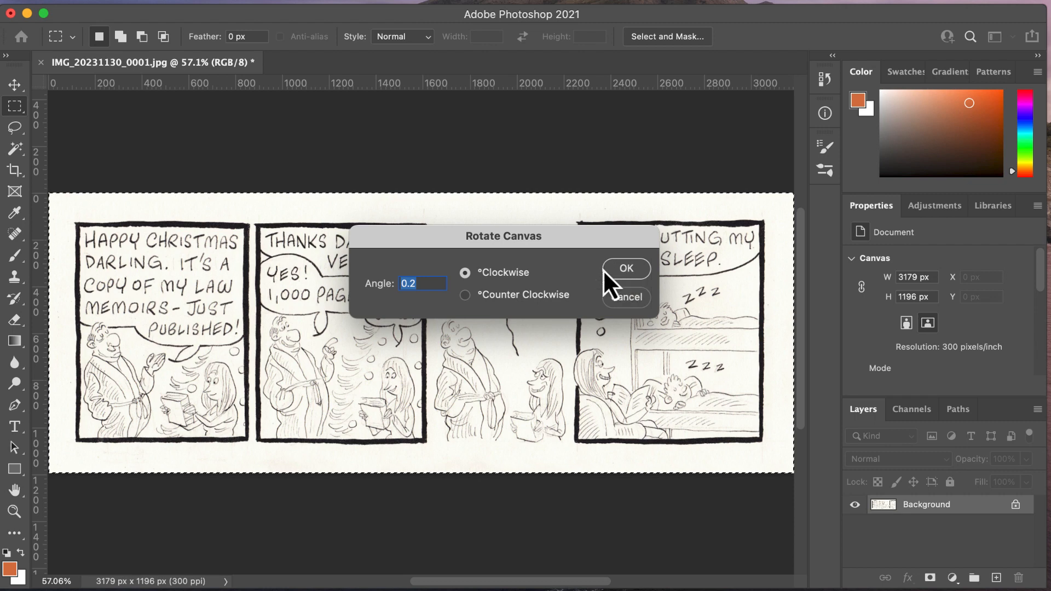
pyautogui.click(627, 268)
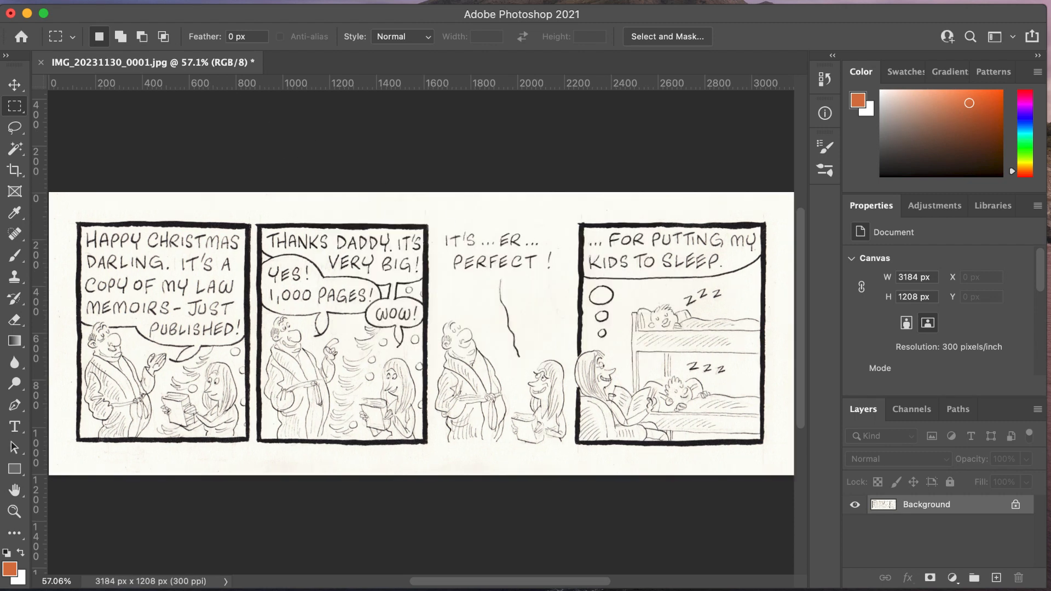
pyautogui.click(1, 0)
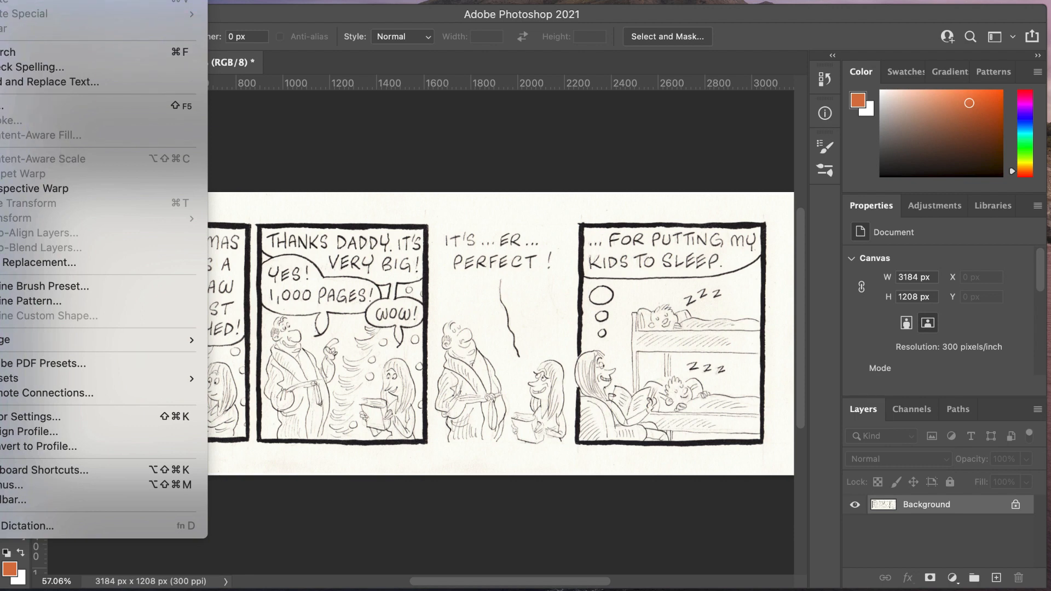
pyautogui.click(49, 1)
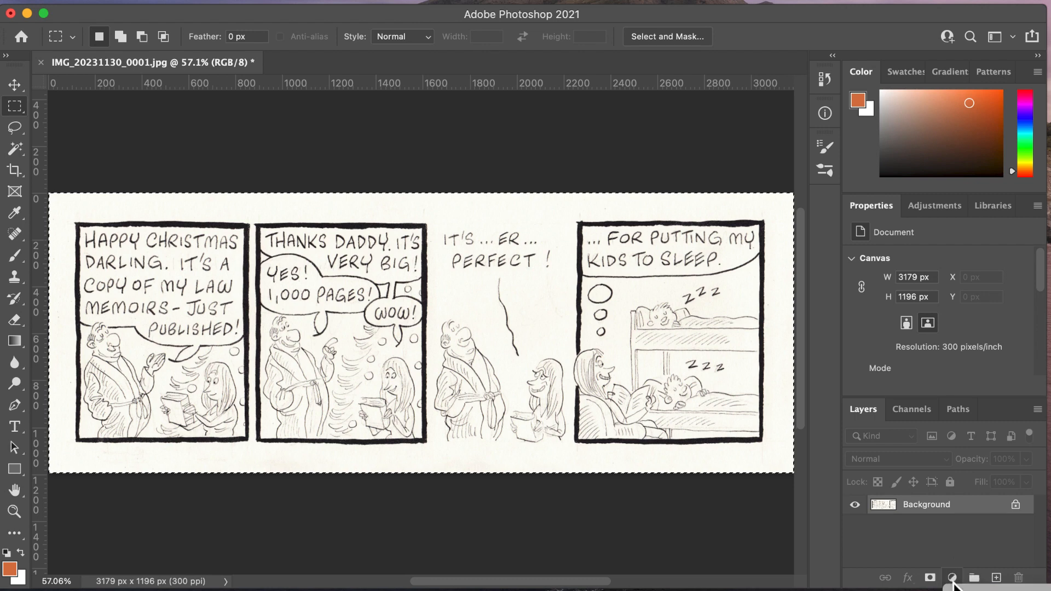
# - Add a Levels adjustment layer above the scan with the input black point at 18 and the white point at 235
pyautogui.click(952, 578)
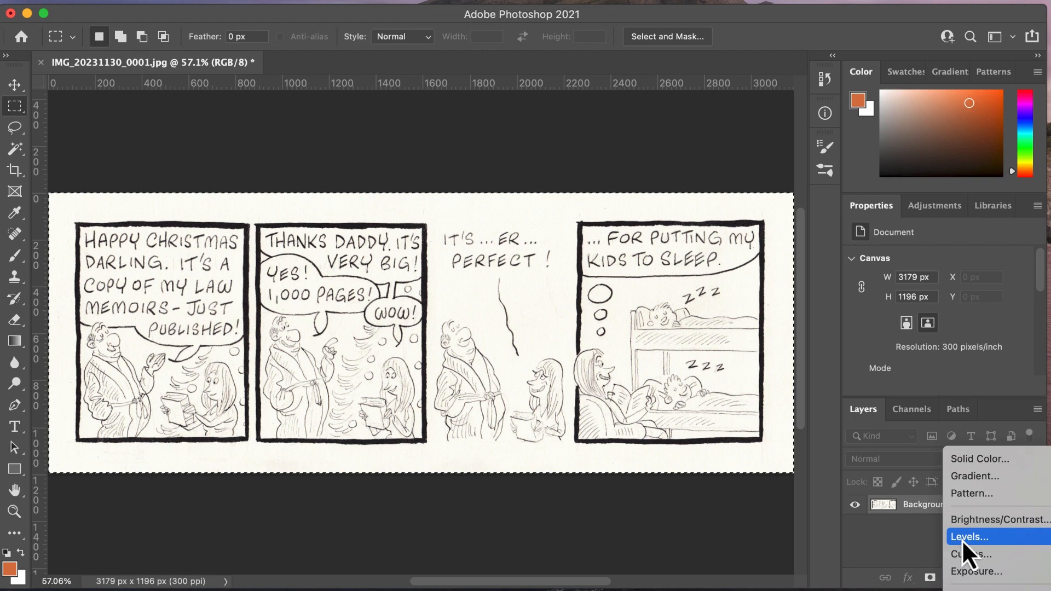
pyautogui.click(961, 540)
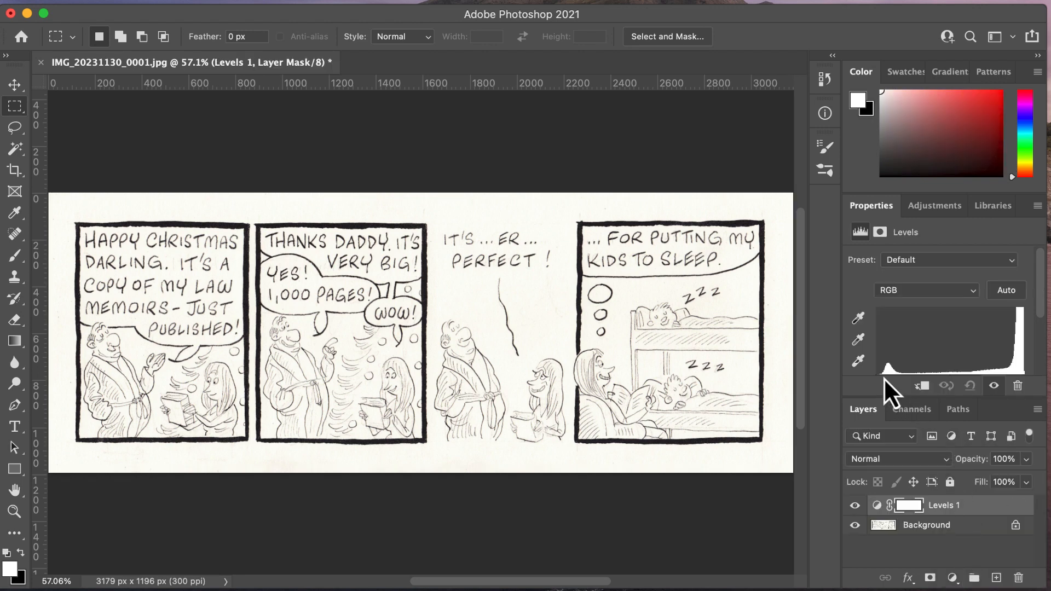
pyautogui.moveTo(1044, 300); pyautogui.dragTo(1039, 330)
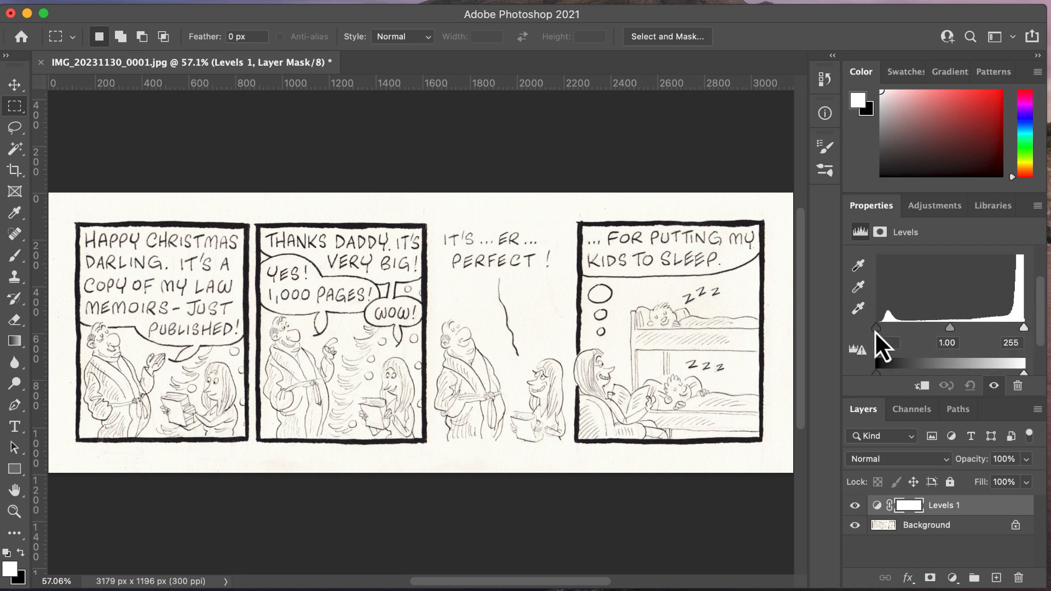
pyautogui.moveTo(876, 332); pyautogui.dragTo(888, 332)
pyautogui.moveTo(1024, 333); pyautogui.dragTo(1013, 330)
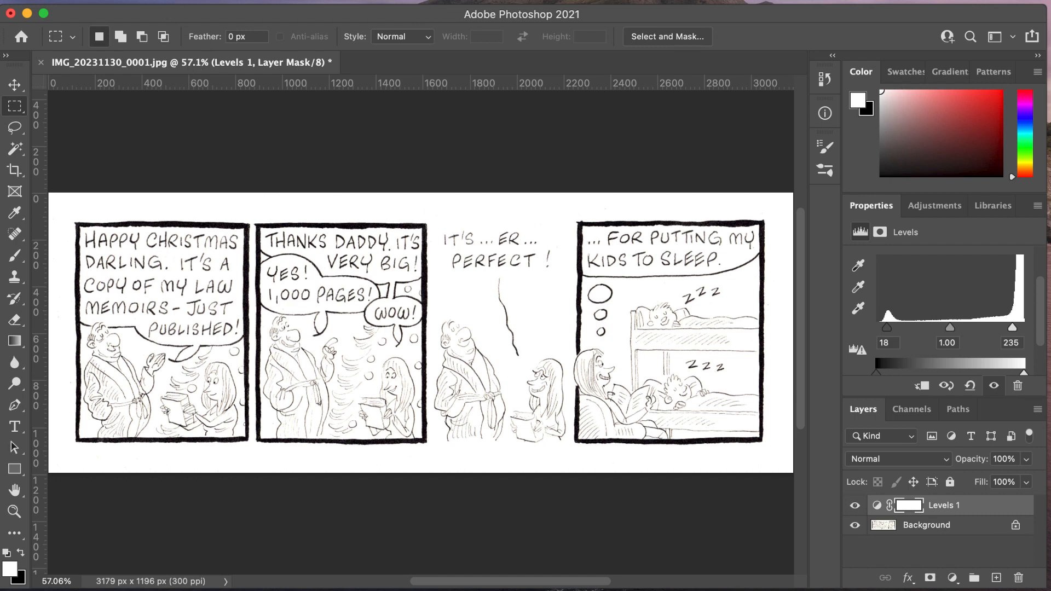
# - Convert the image to Grayscale mode, flattening the layers and discarding the color information
pyautogui.click(19, 0)
pyautogui.moveTo(30, 0)
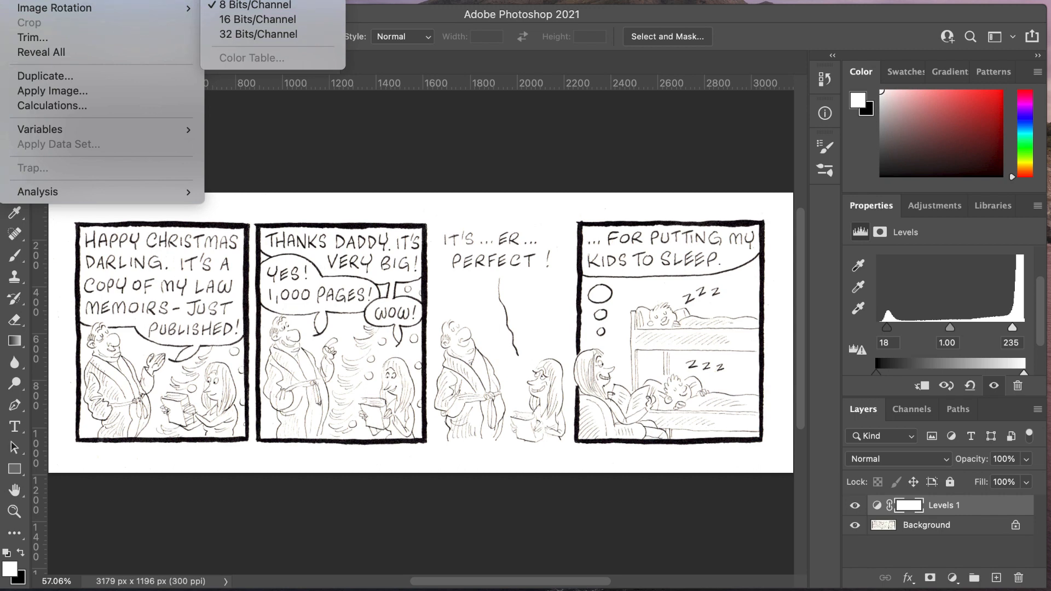
pyautogui.click(255, 1)
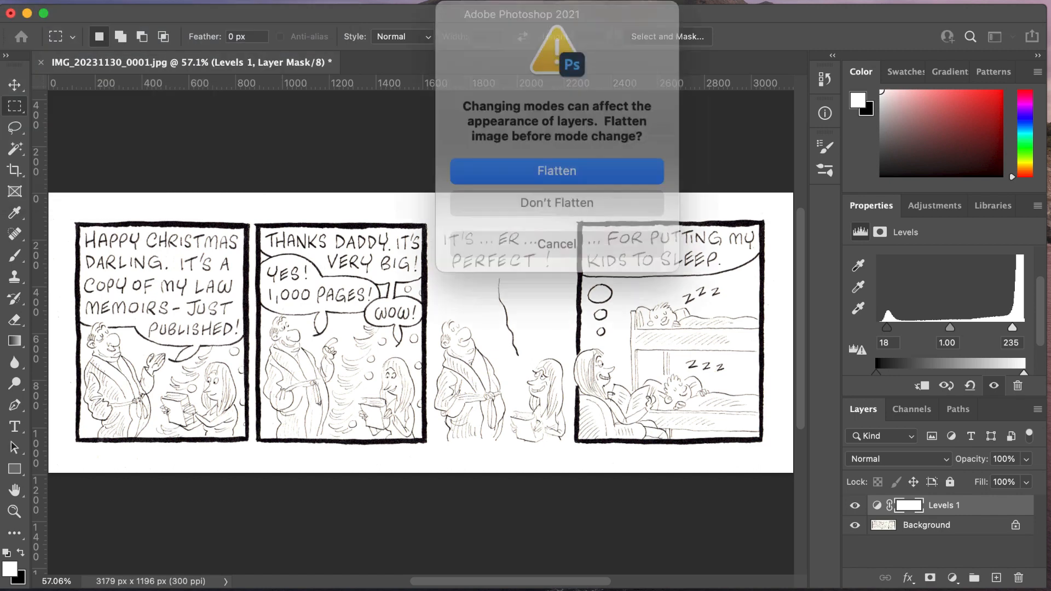
pyautogui.click(502, 172)
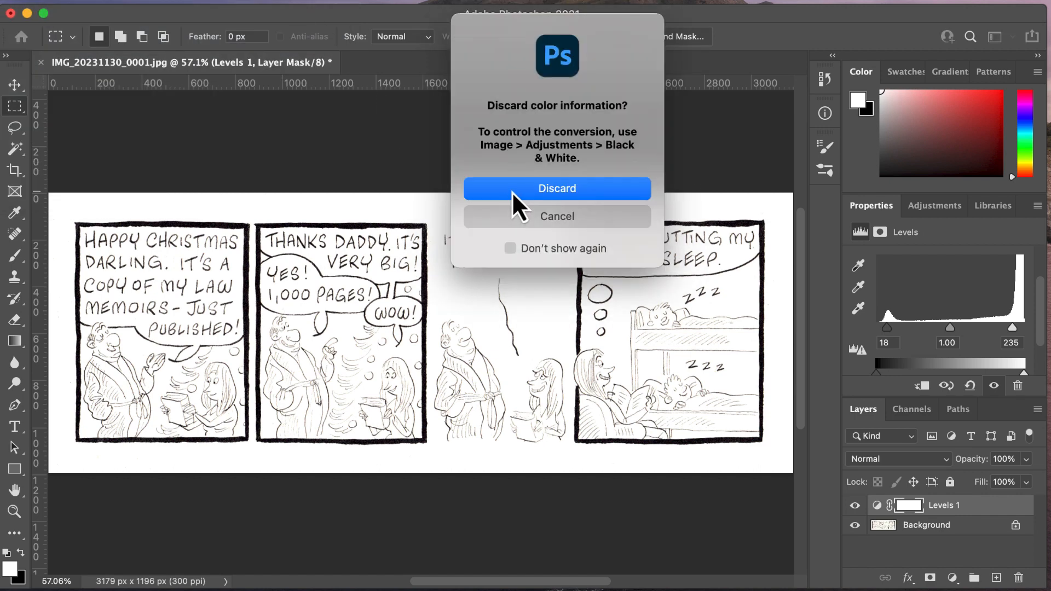
pyautogui.click(510, 191)
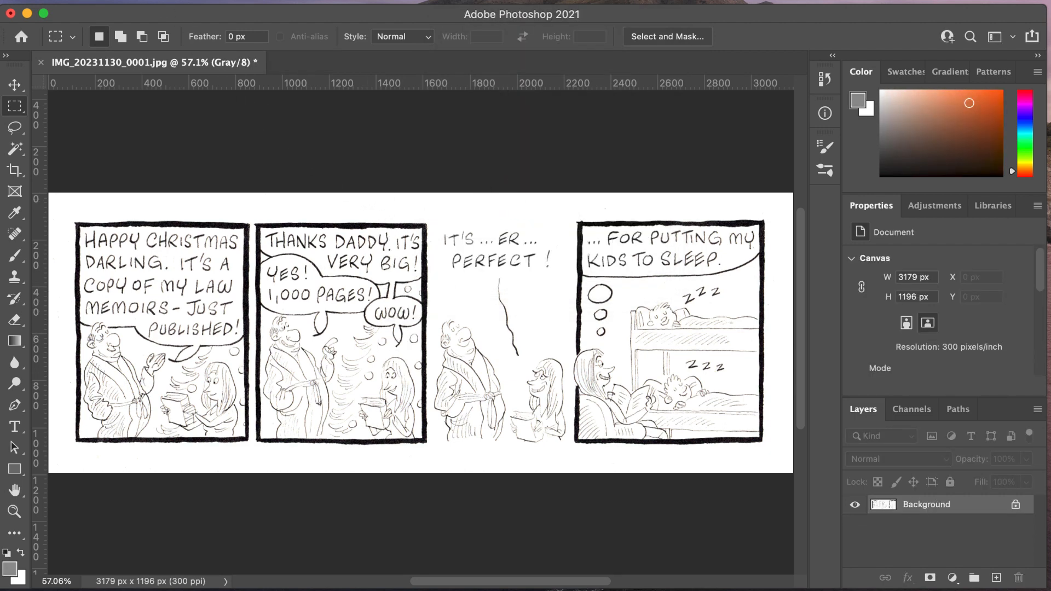
# - Convert the grayscale image back to RGB Color mode
pyautogui.click(21, 0)
pyautogui.moveTo(30, 0)
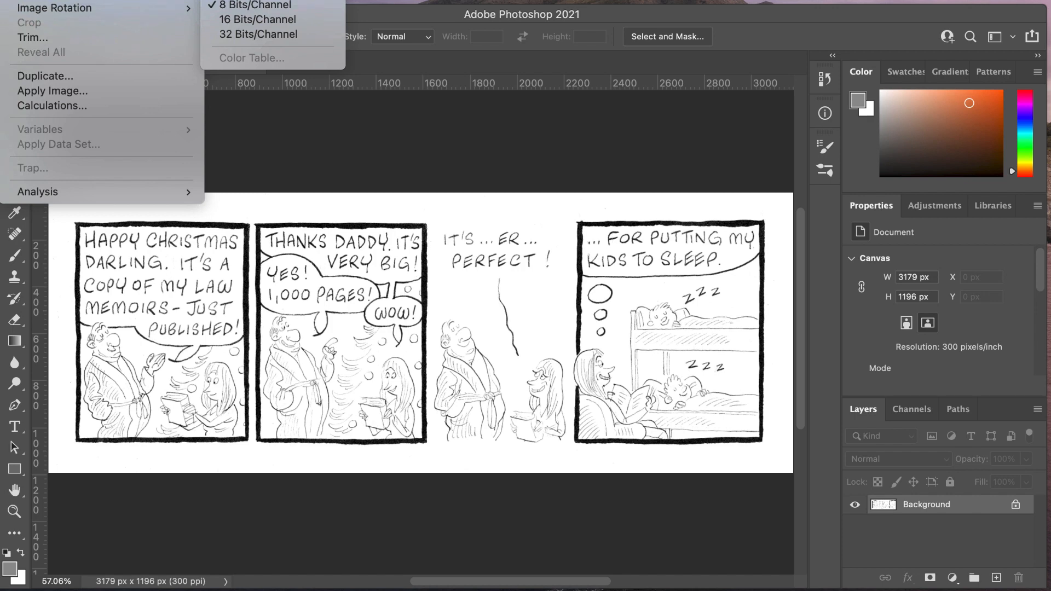
pyautogui.click(244, 0)
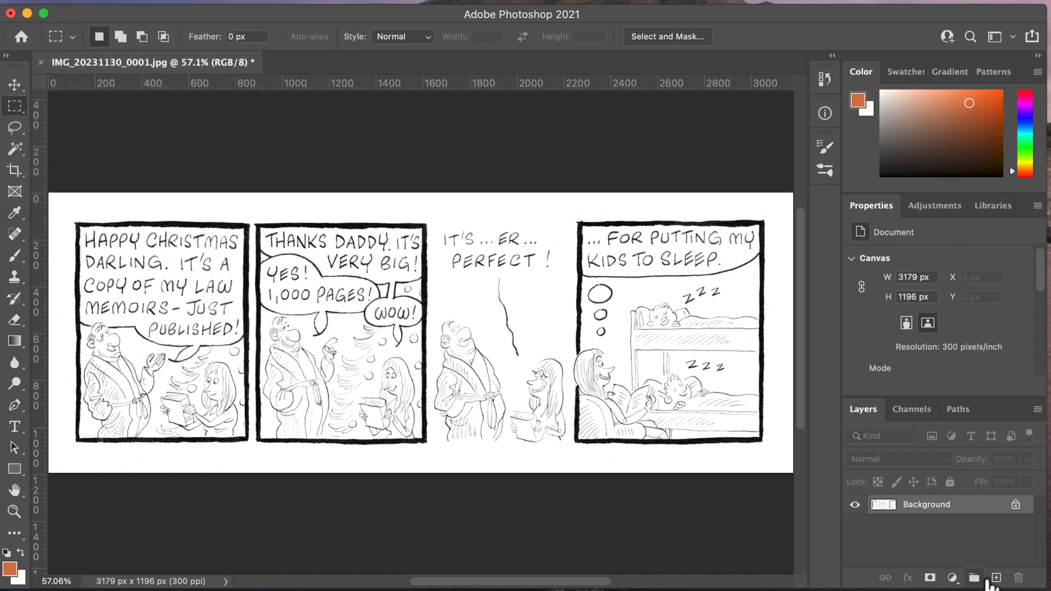
# - Add a new empty layer above the Background and set its blending mode to Multiply
pyautogui.click(997, 578)
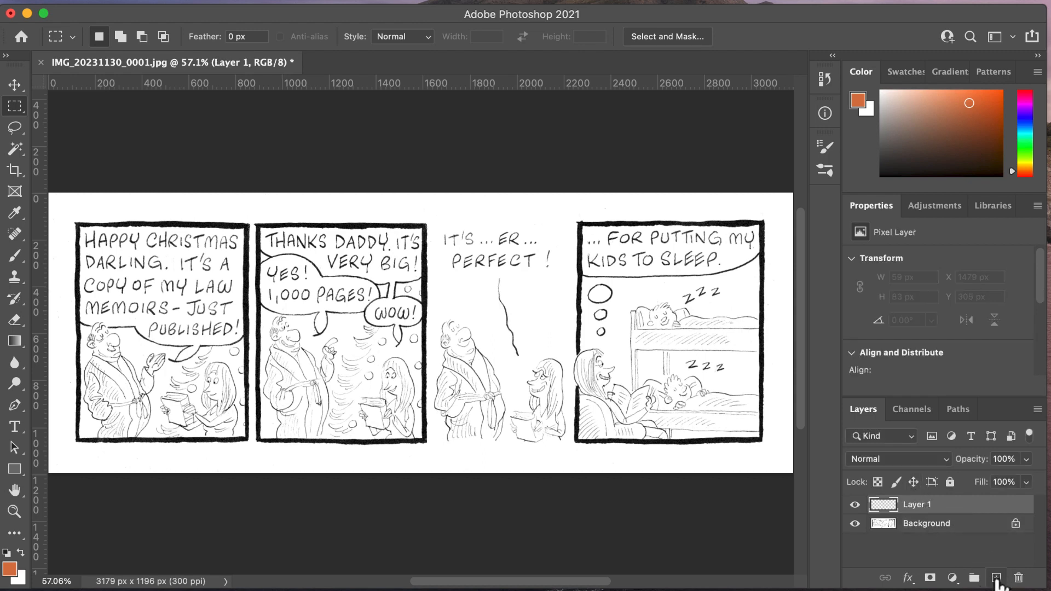
pyautogui.click(898, 463)
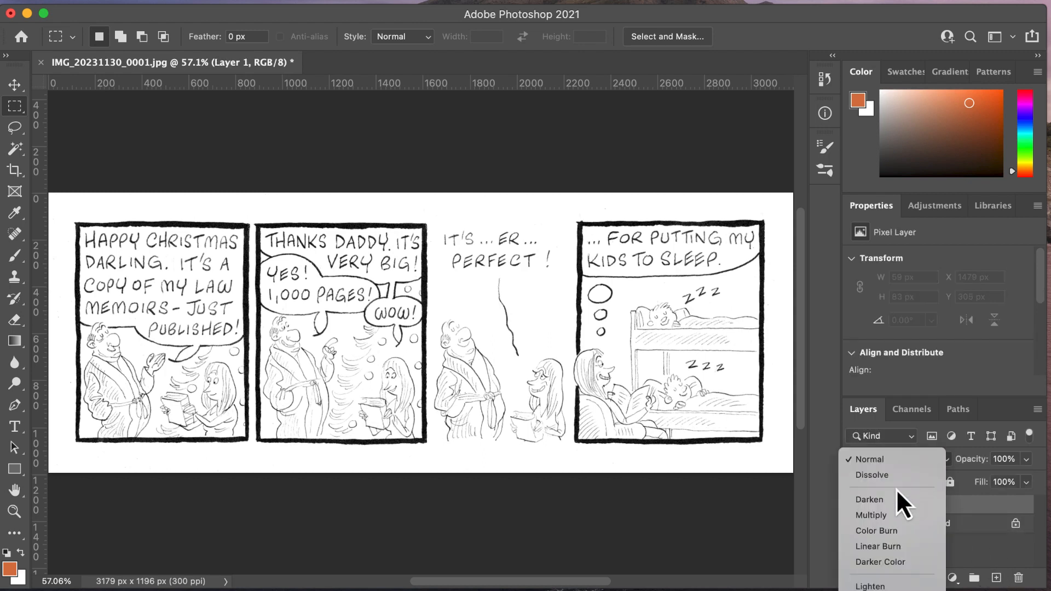
pyautogui.click(894, 516)
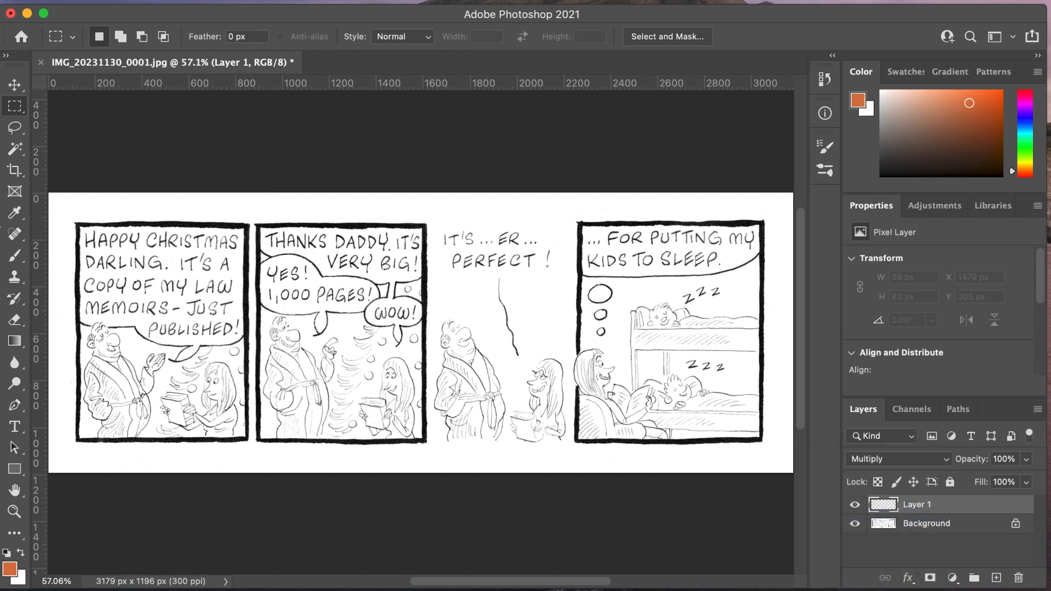
# - Paint the man's robe in the second panel orange on Layer 1 with the size 49 brush, and hide that layer
pyautogui.click(15, 257)
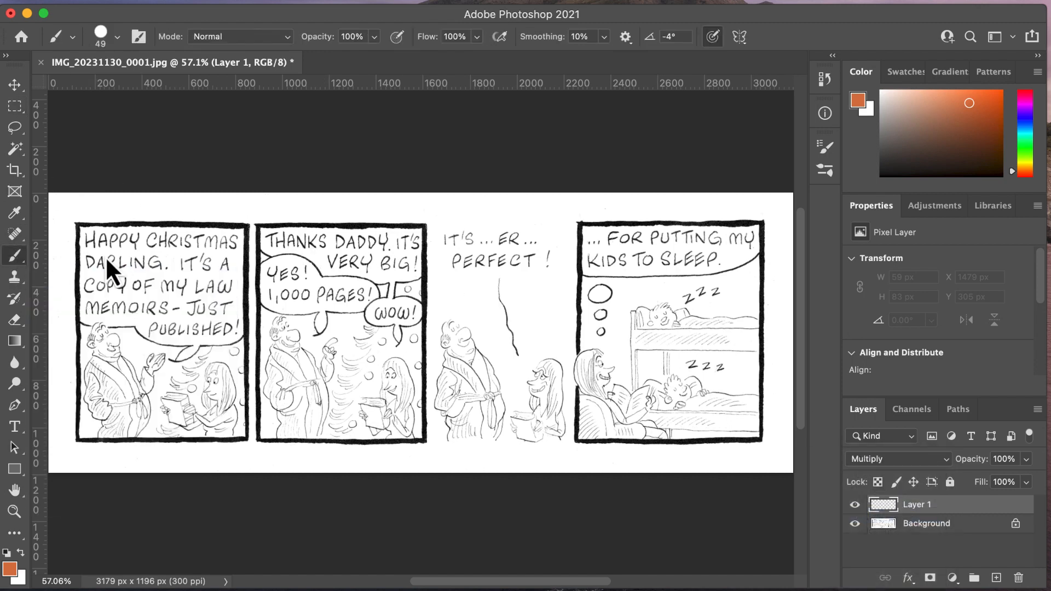
pyautogui.moveTo(294, 384)
pyautogui.mouseDown()
pyautogui.moveTo(286, 367)
pyautogui.moveTo(308, 389)
pyautogui.moveTo(309, 368)
pyautogui.moveTo(319, 409)
pyautogui.moveTo(311, 391)
pyautogui.moveTo(295, 415)
pyautogui.moveTo(281, 383)
pyautogui.moveTo(276, 393)
pyautogui.moveTo(295, 424)
pyautogui.moveTo(313, 426)
pyautogui.moveTo(305, 362)
pyautogui.moveTo(312, 406)
pyautogui.mouseUp()
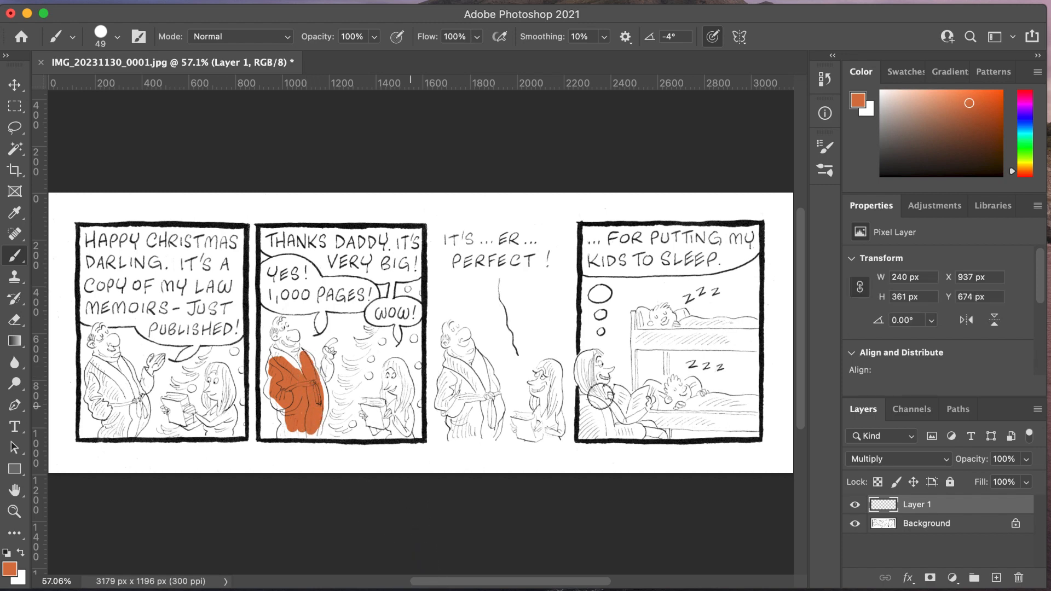
pyautogui.click(854, 505)
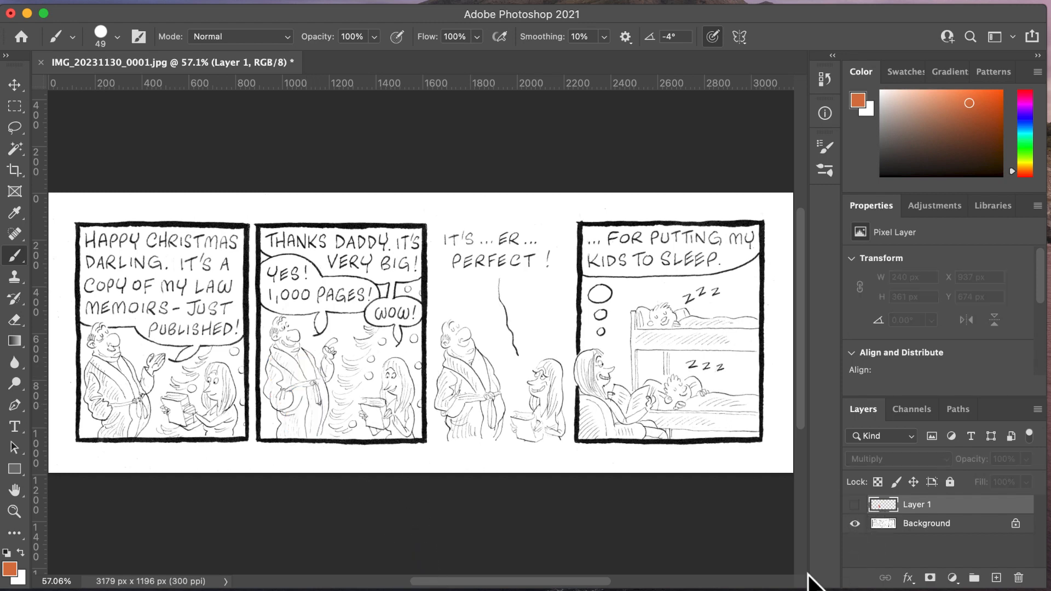